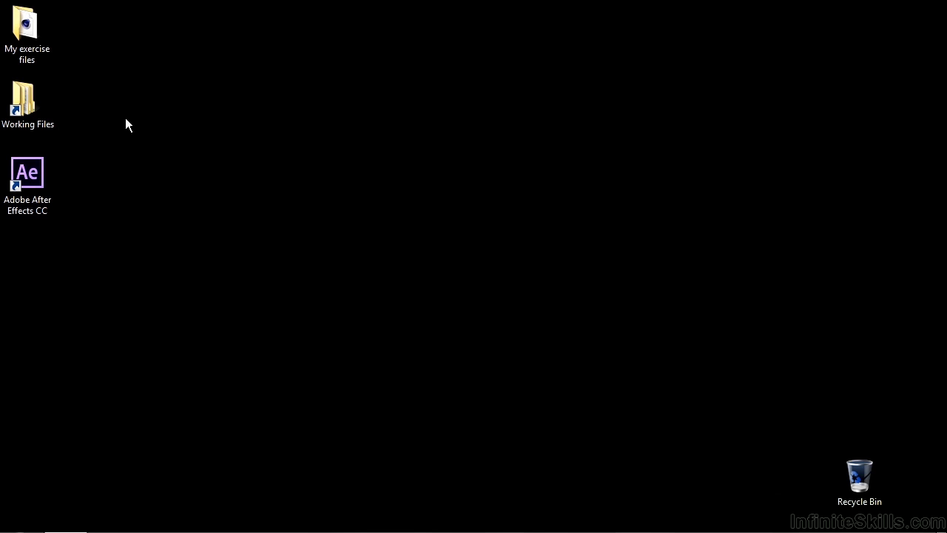
Browse from Working Files through C:\Program Files\Adobe\Adobe After Effects CC\Support Files\Plug-ins\MAXON CINEWARE AE to (CINEWARE Support)
double_click(36, 118)
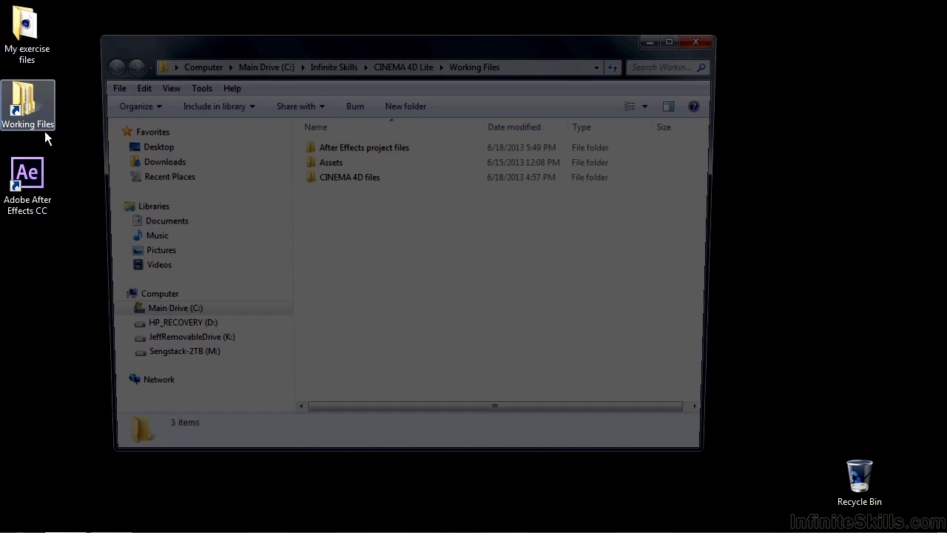
click(164, 316)
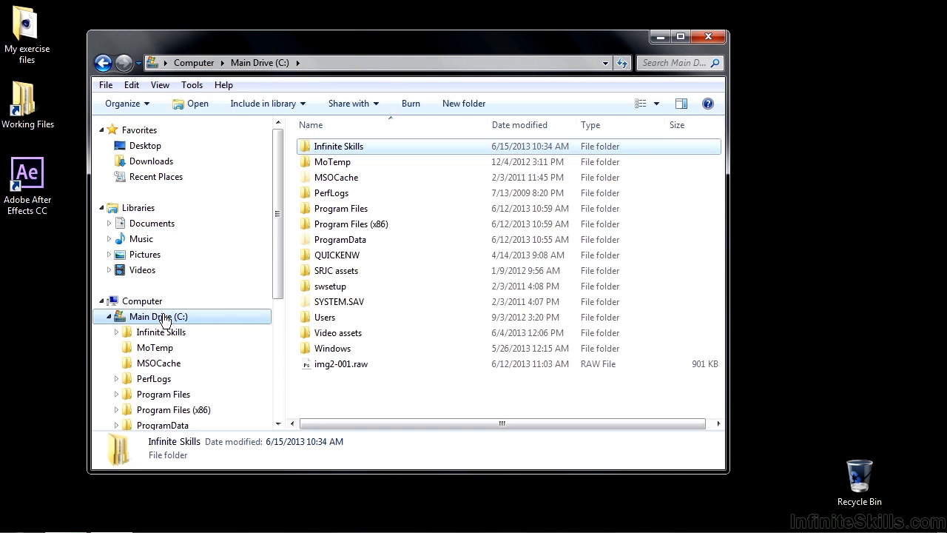
double_click(343, 211)
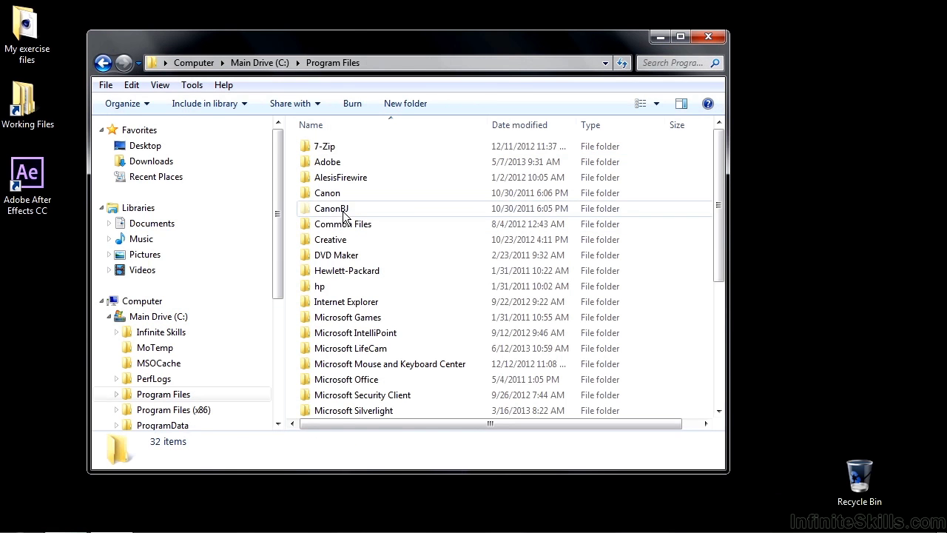
double_click(334, 161)
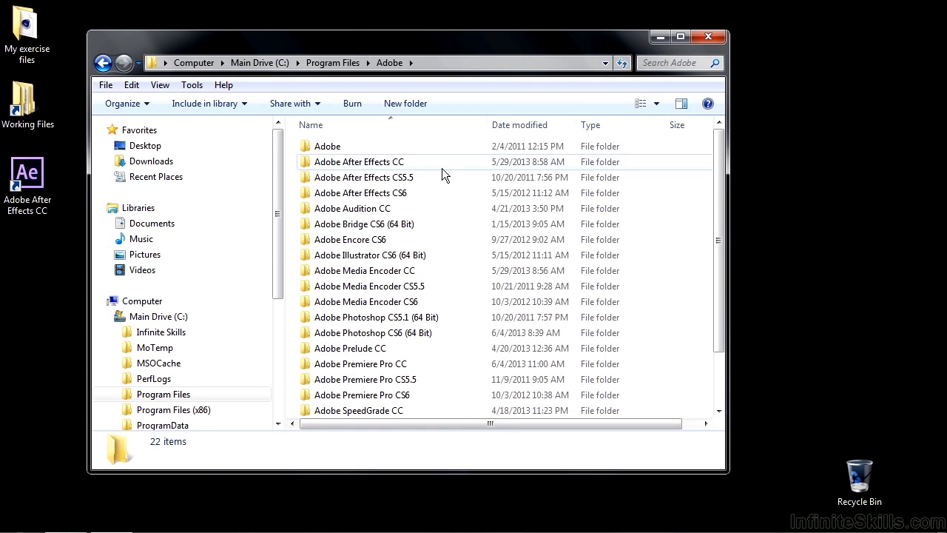
double_click(345, 165)
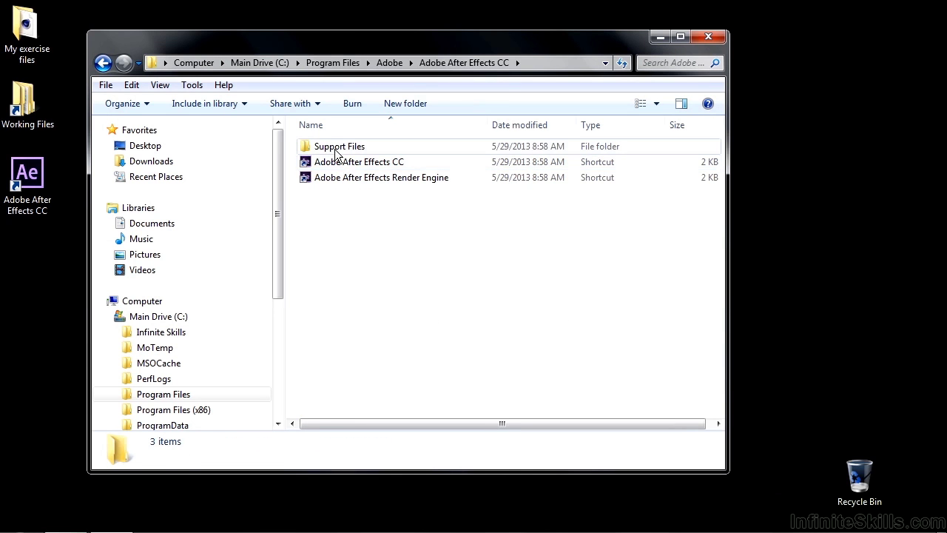
double_click(335, 147)
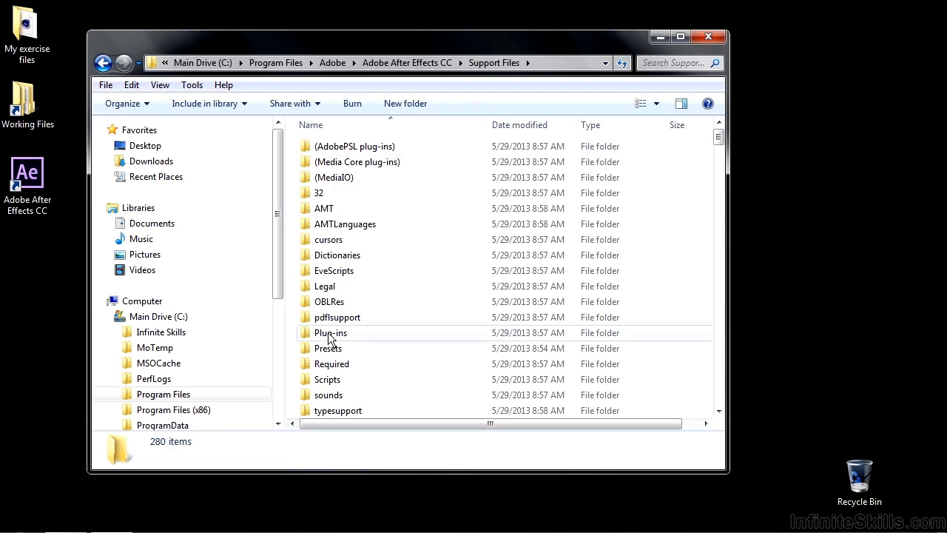
double_click(329, 332)
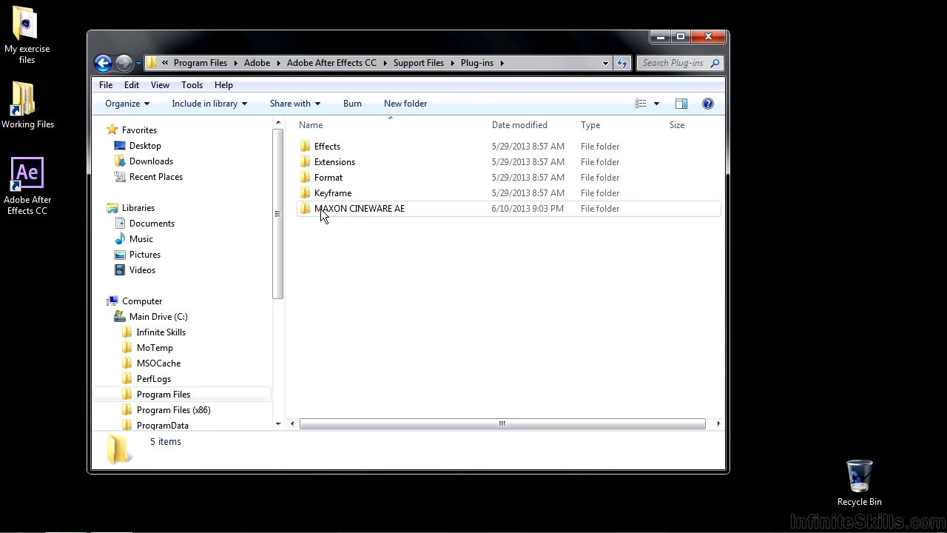
double_click(320, 208)
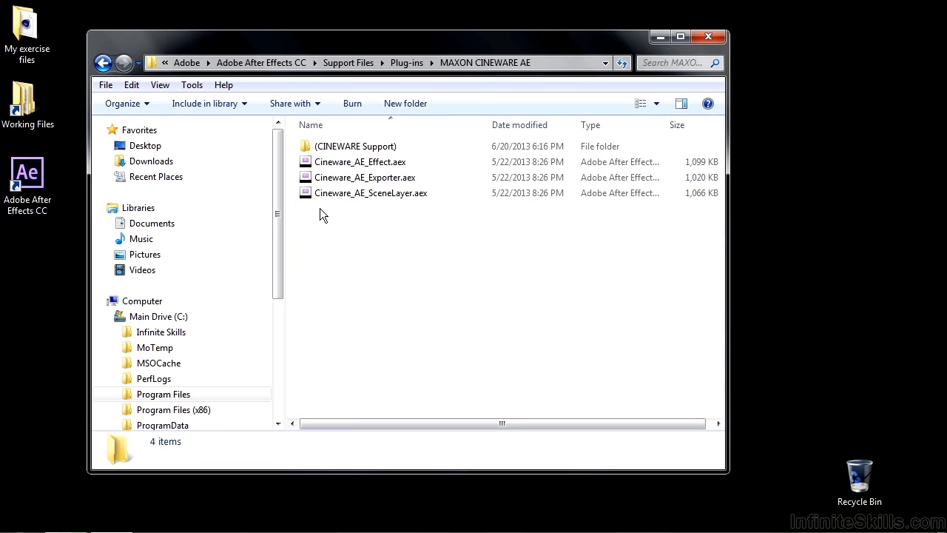
double_click(320, 147)
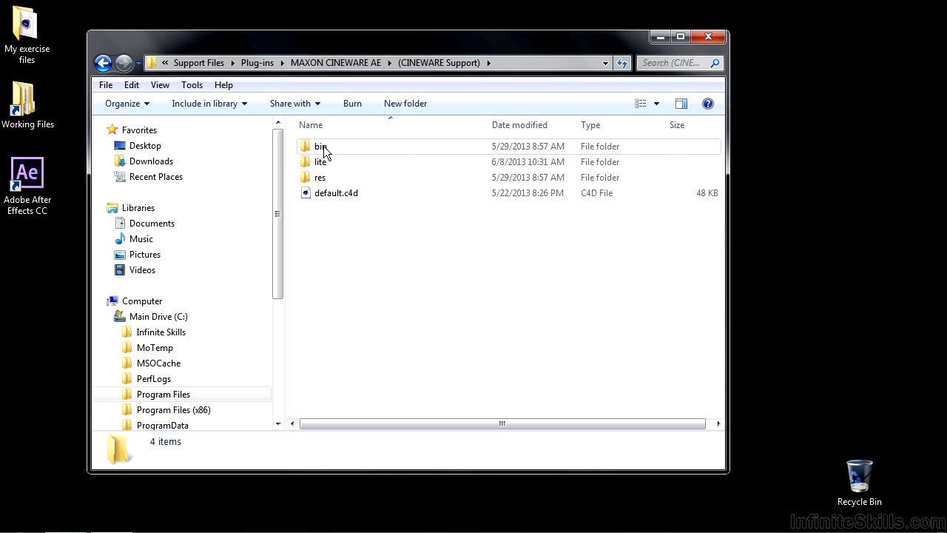
Copy default.c4d and paste it into the same folder as 'default - Copy.c4d'
right_click(322, 199)
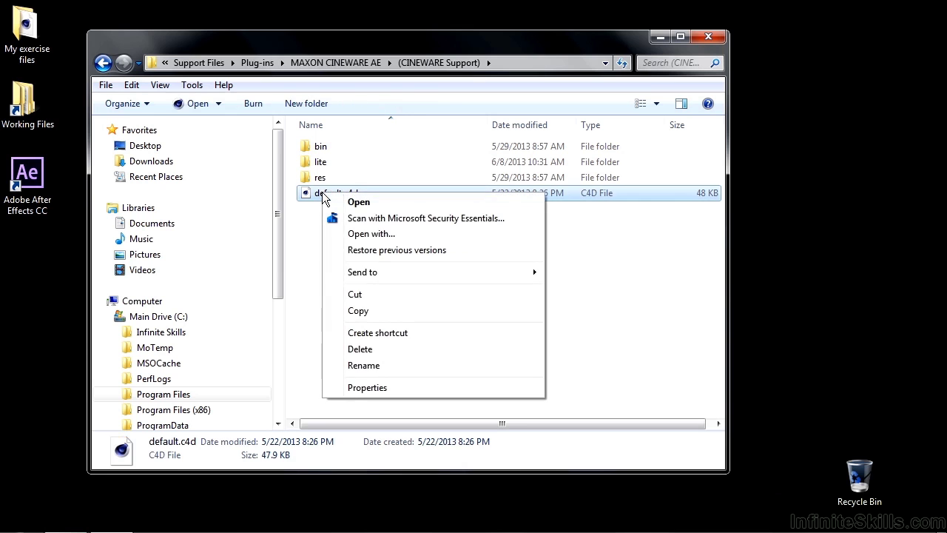
click(359, 311)
click(332, 244)
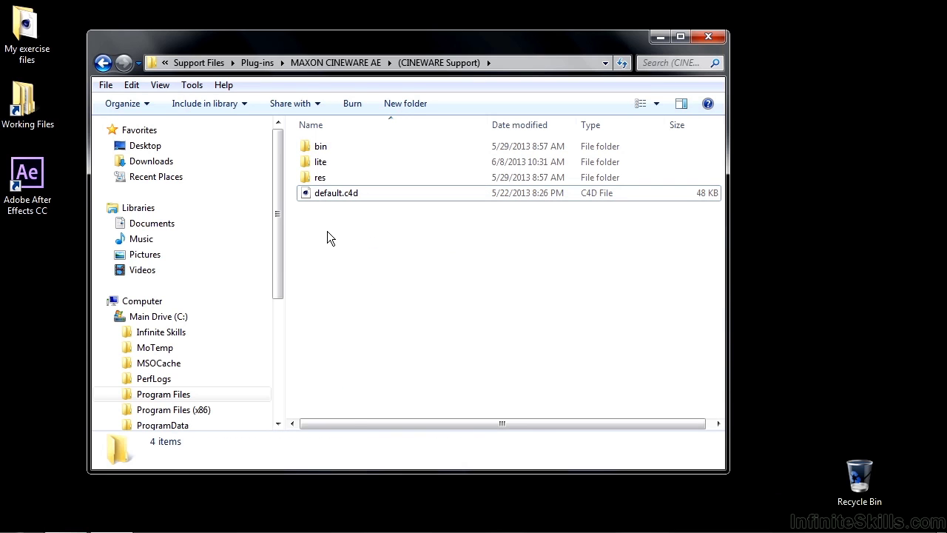
right_click(327, 231)
click(375, 333)
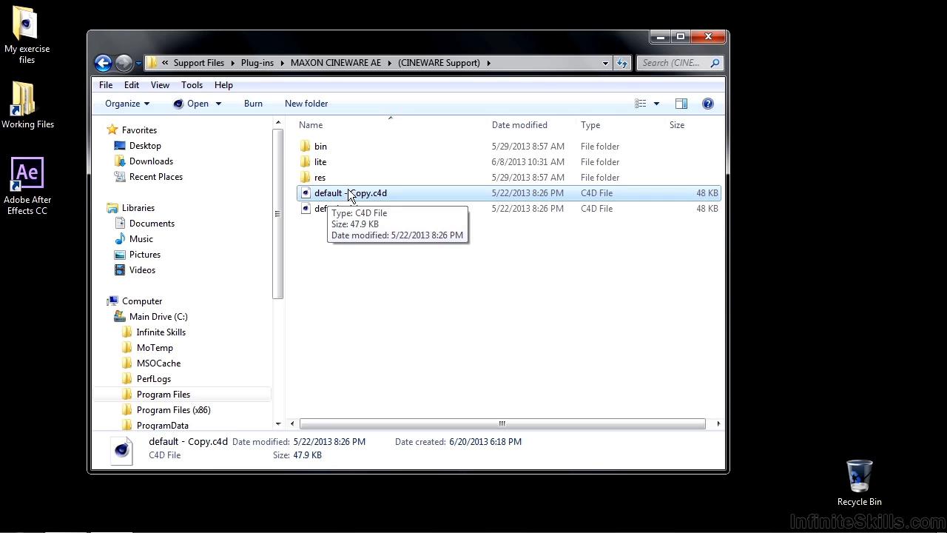
Close Explorer and launch After Effects CC, dismissing the Welcome screen
click(710, 37)
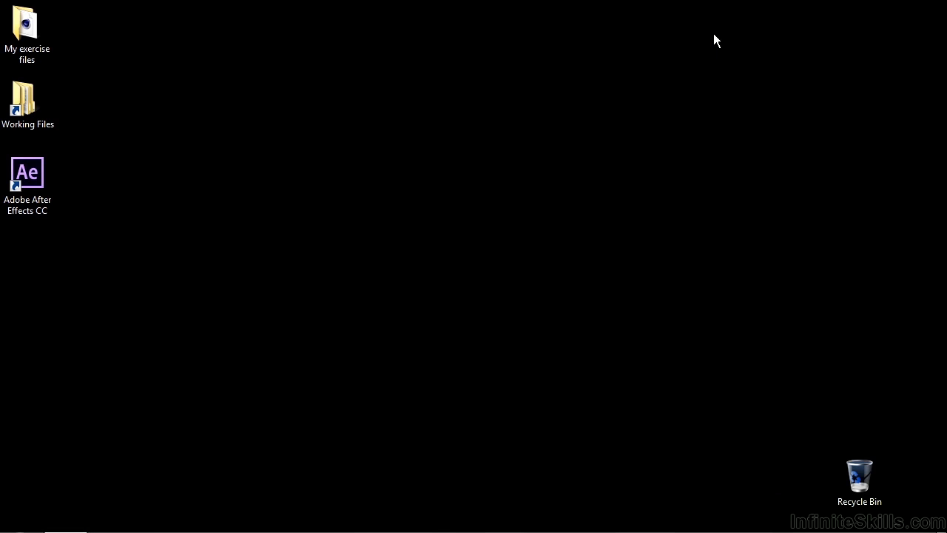
double_click(27, 175)
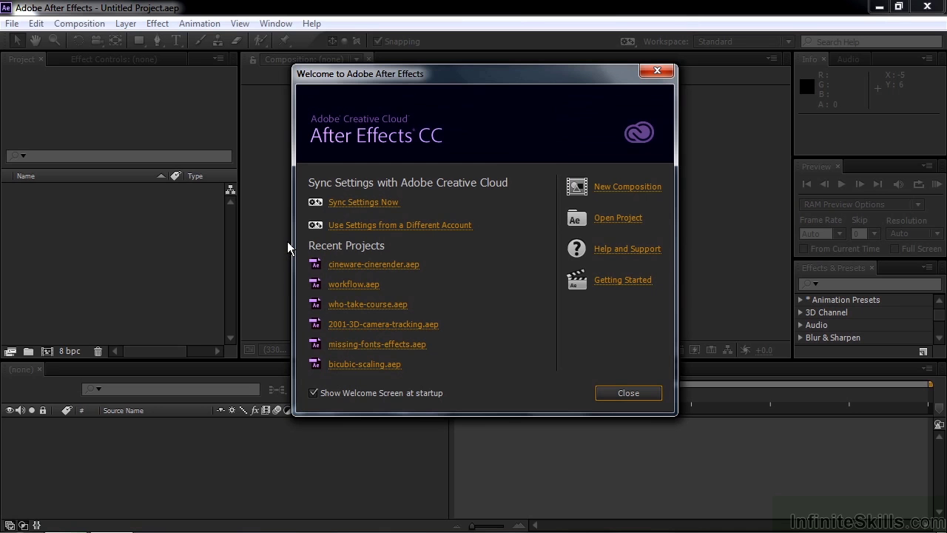
click(622, 396)
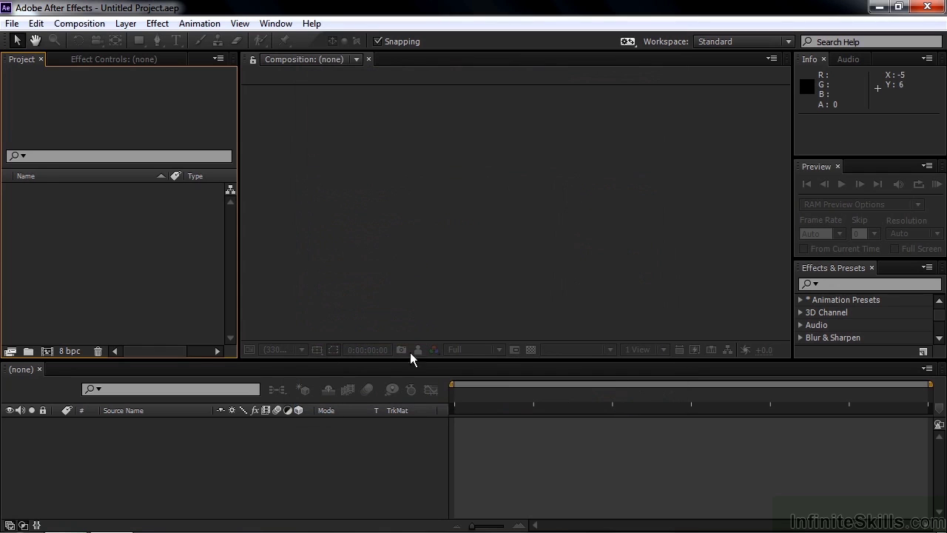
Create a new MAXON CINEMA 4D file named 'test' from the Project panel
right_click(77, 233)
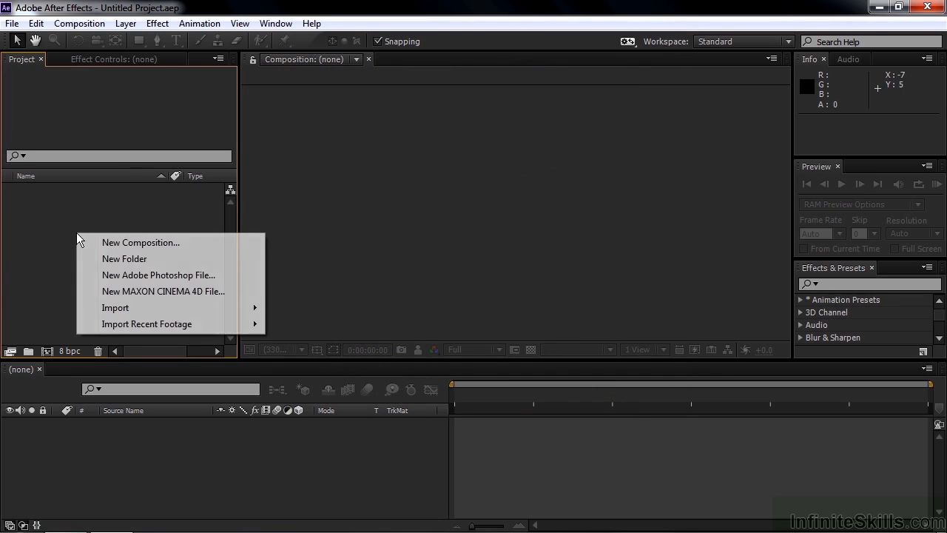
click(111, 291)
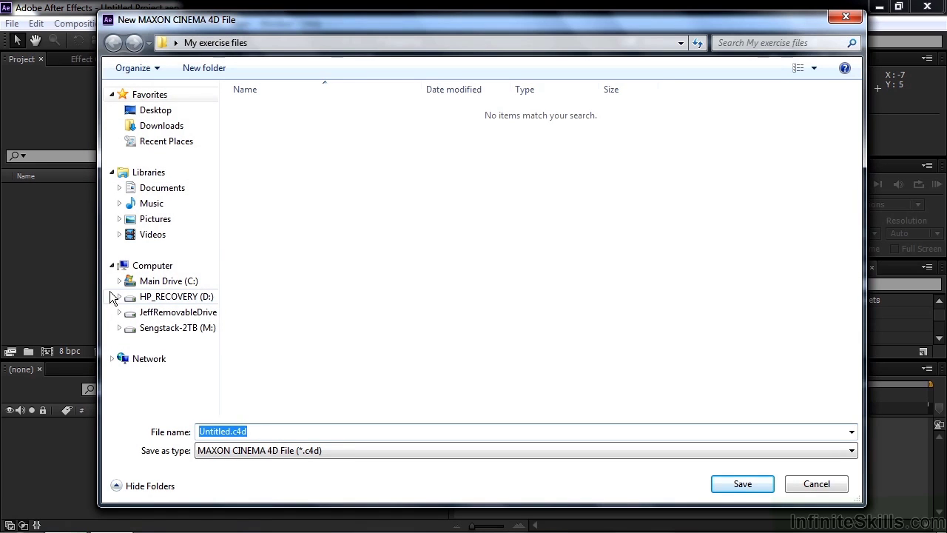
text(test)
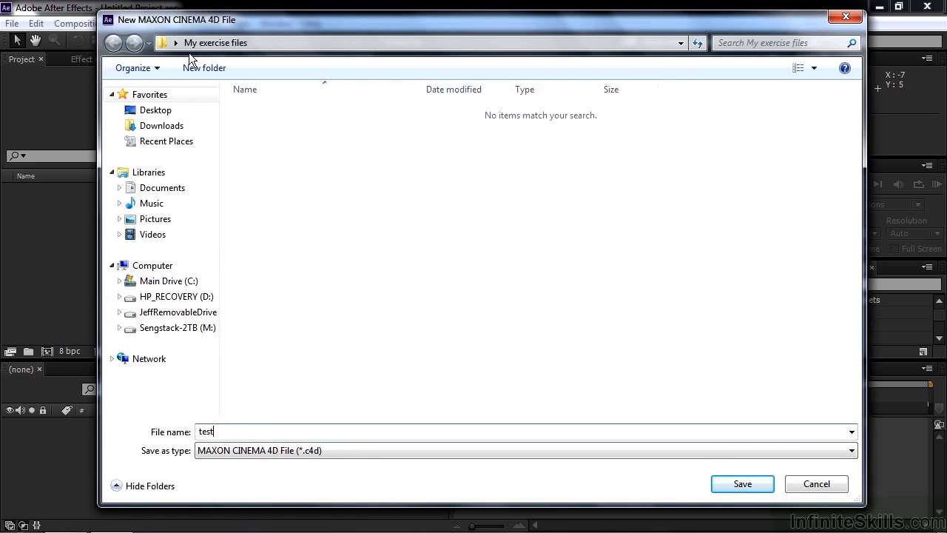
click(737, 480)
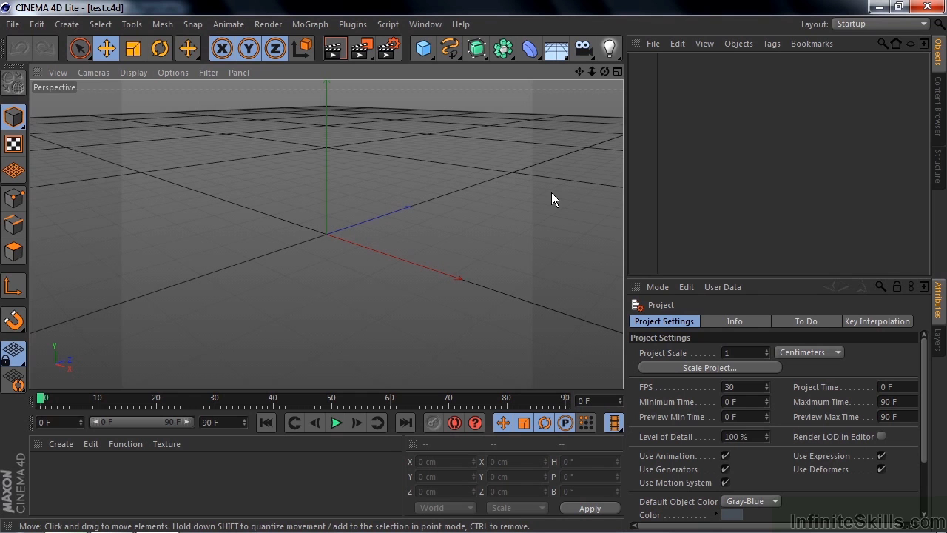
Set the scene end frame to 150 and extend the preview range to 150 F
click(210, 422)
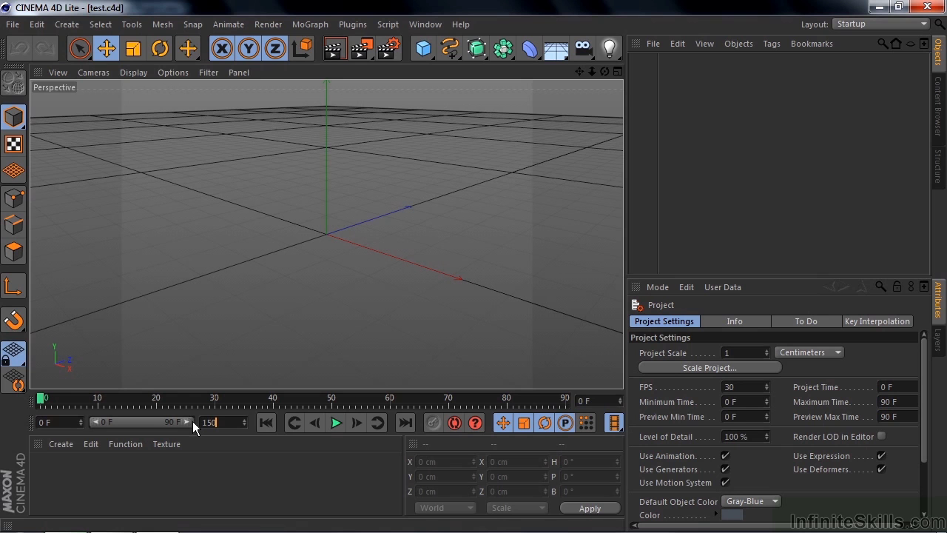
key(Return)
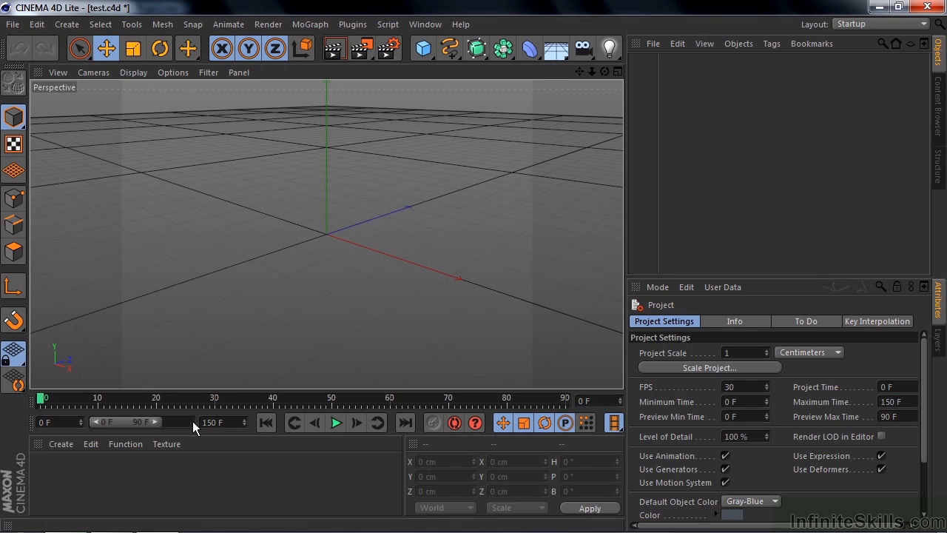
drag(158, 422, 198, 421)
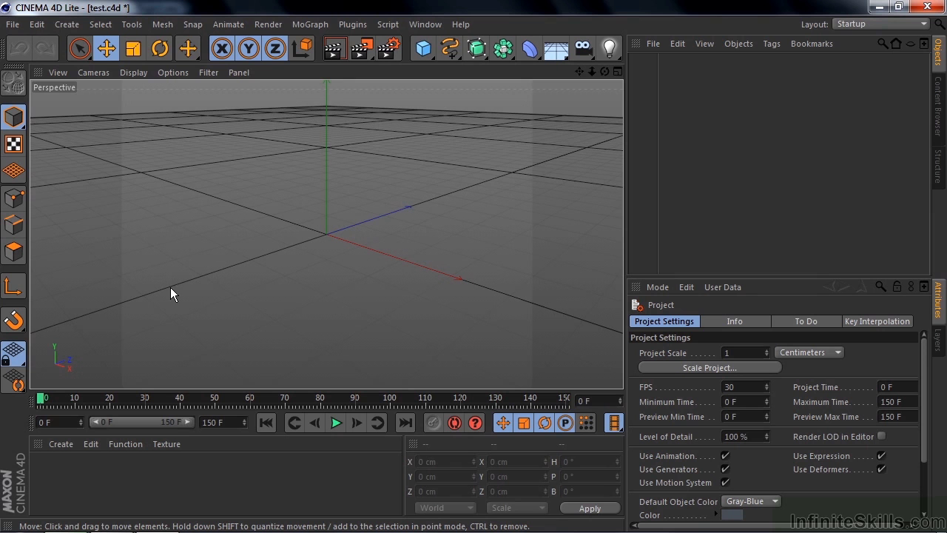
Apply the Film/Video HDV/HDTV 720 29.97 output preset (1280x720) in Render Settings, then close it
click(388, 50)
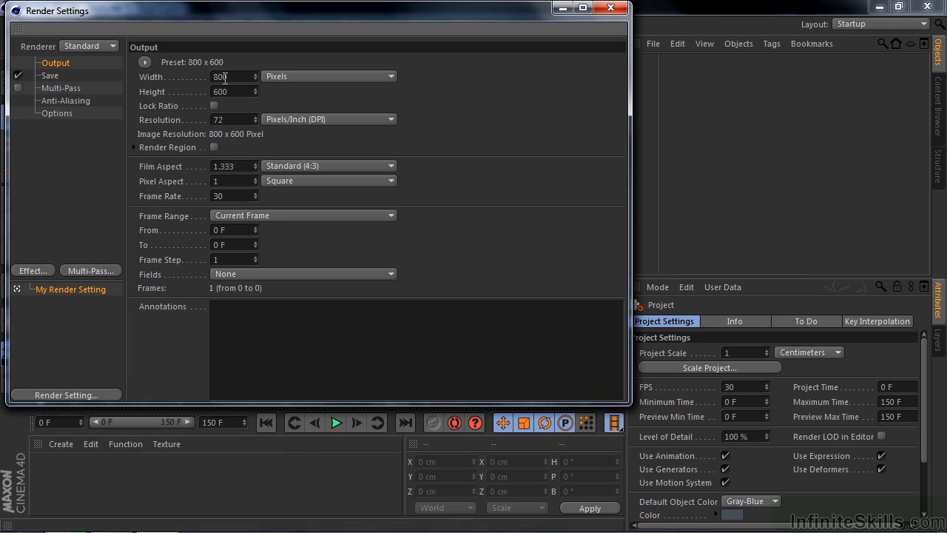
click(144, 63)
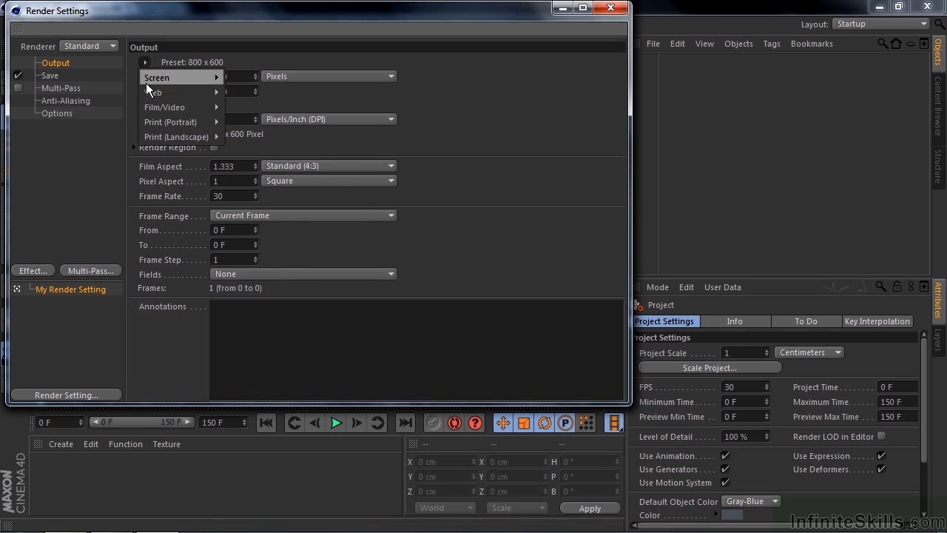
mouse_move(158, 109)
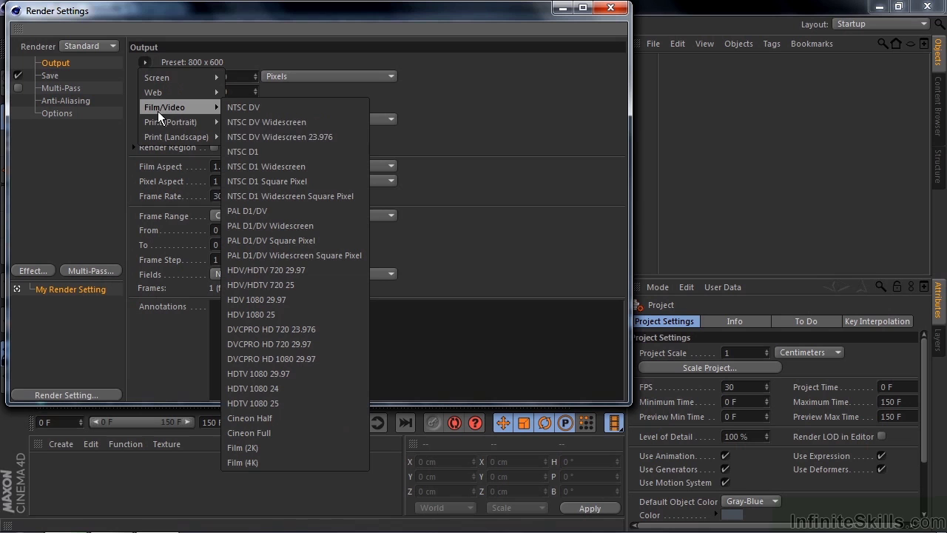
click(285, 271)
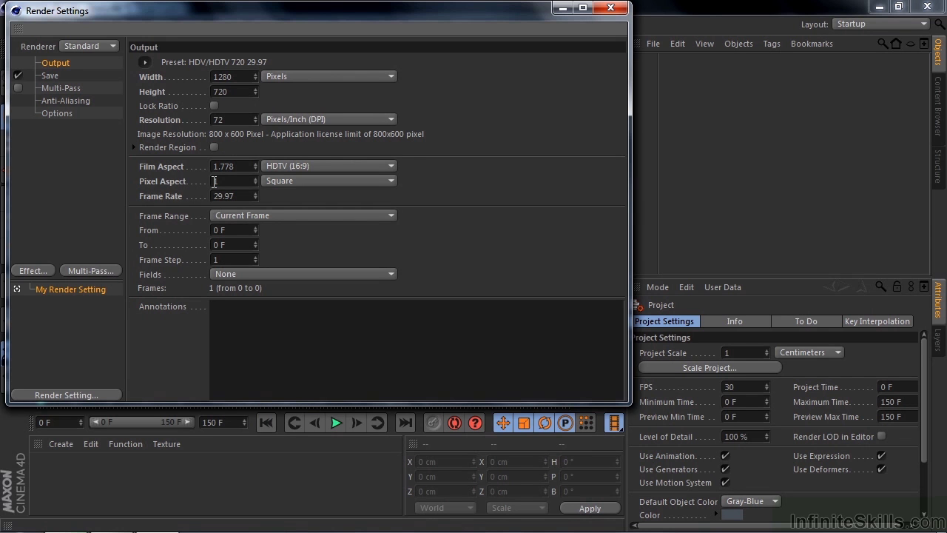
click(603, 13)
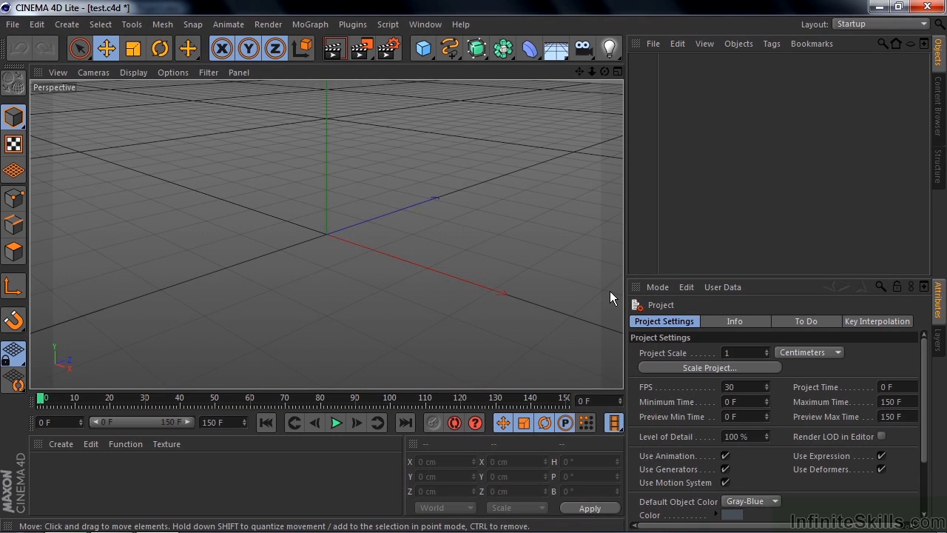
Start Save As and browse to C:\Program Files\Adobe\Adobe After Effects CC
click(12, 24)
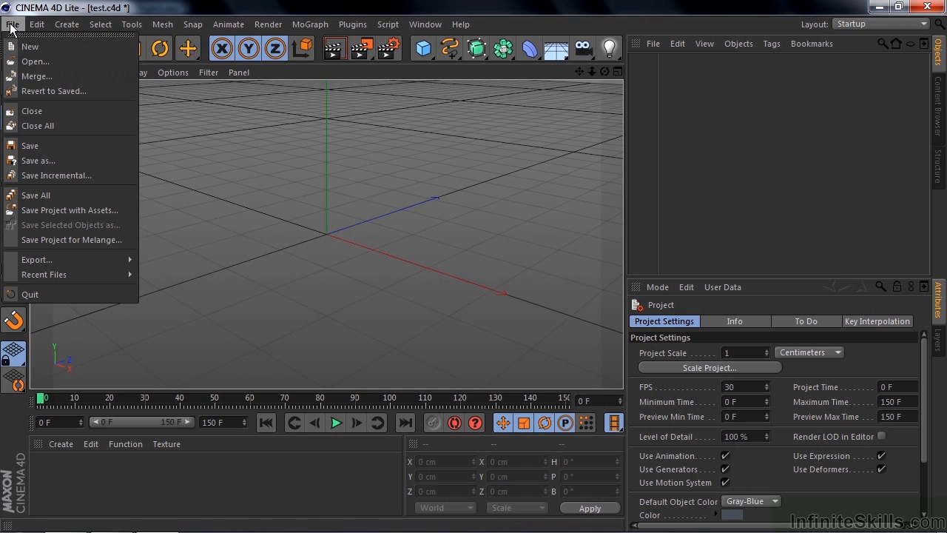
click(37, 159)
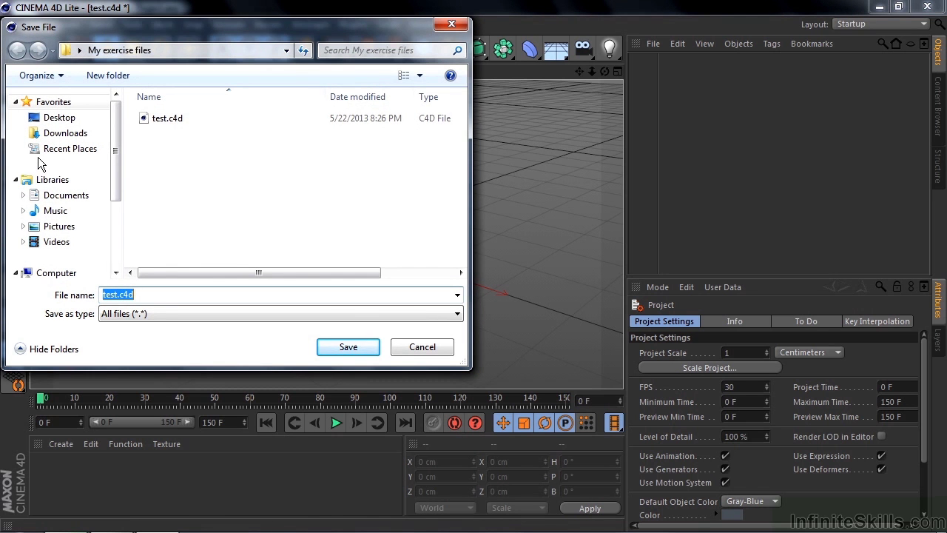
drag(116, 173, 116, 210)
click(62, 220)
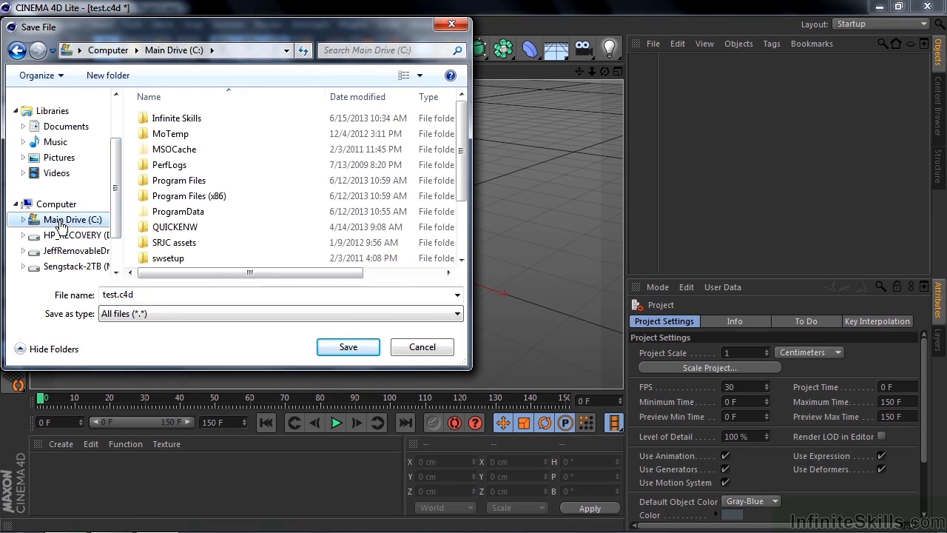
click(175, 184)
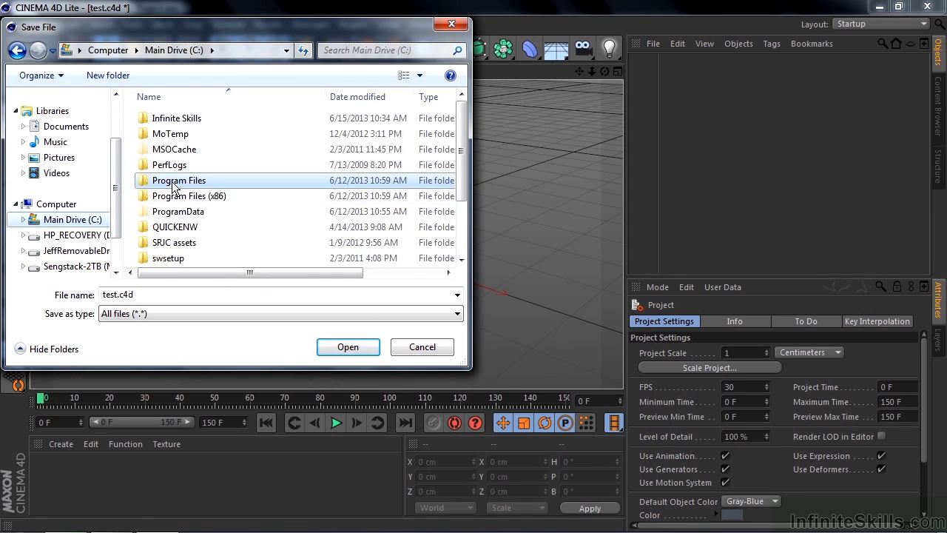
double_click(175, 184)
double_click(160, 134)
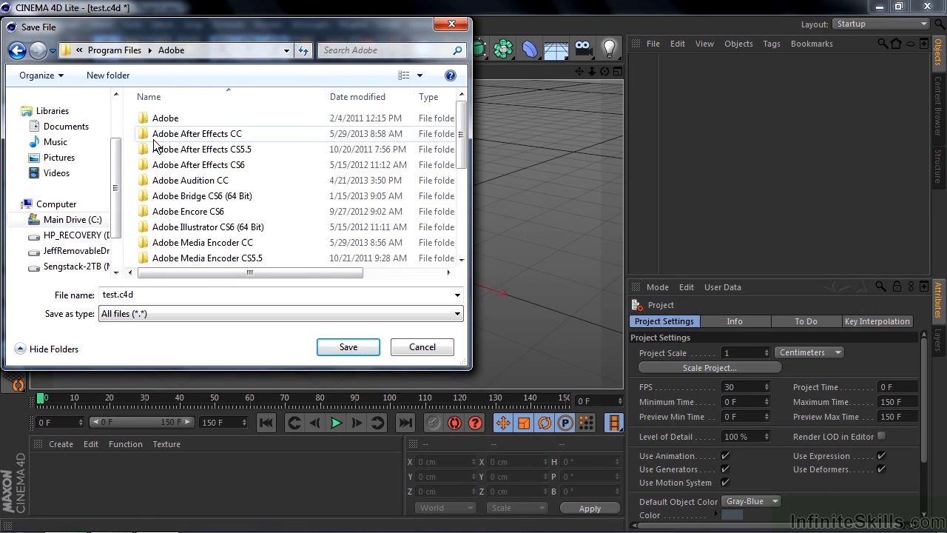
click(155, 135)
double_click(155, 135)
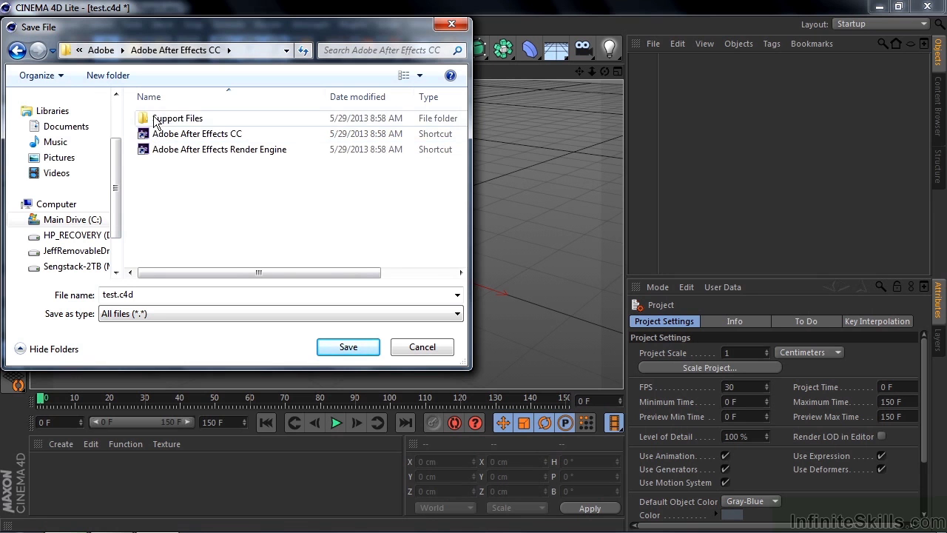
Go on to Support Files\Plug-ins\MAXON CINEWARE AE\(CINEWARE Support) and overwrite default.c4d
double_click(157, 120)
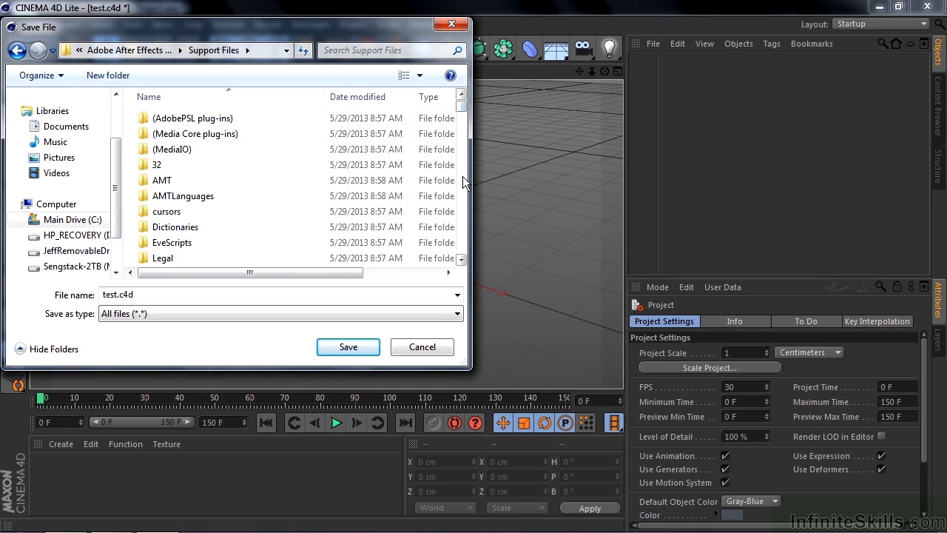
scroll(463, 181, down, 3)
double_click(167, 160)
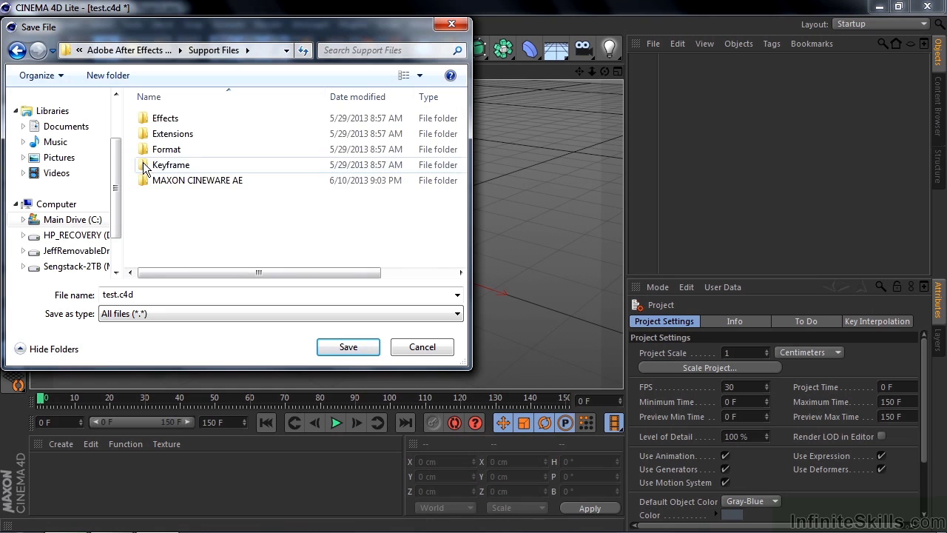
double_click(141, 182)
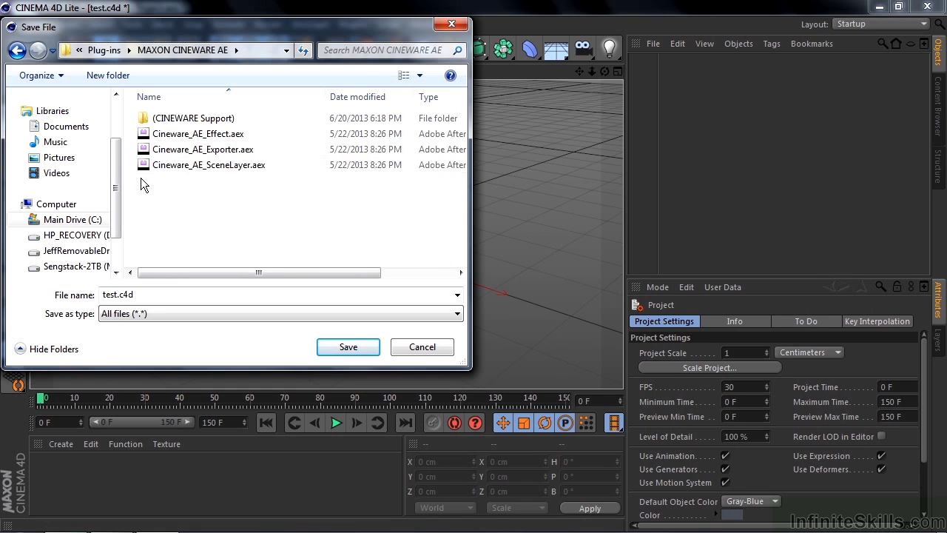
double_click(140, 118)
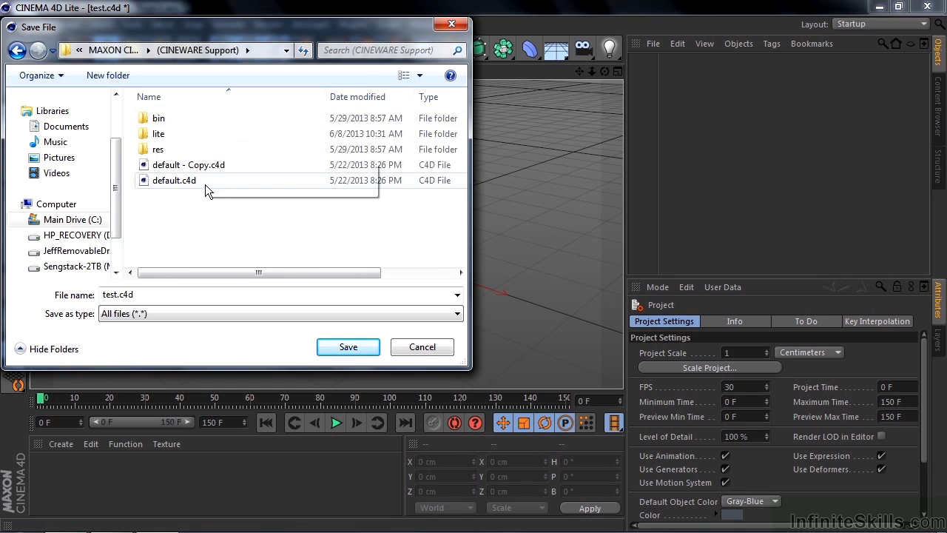
click(152, 181)
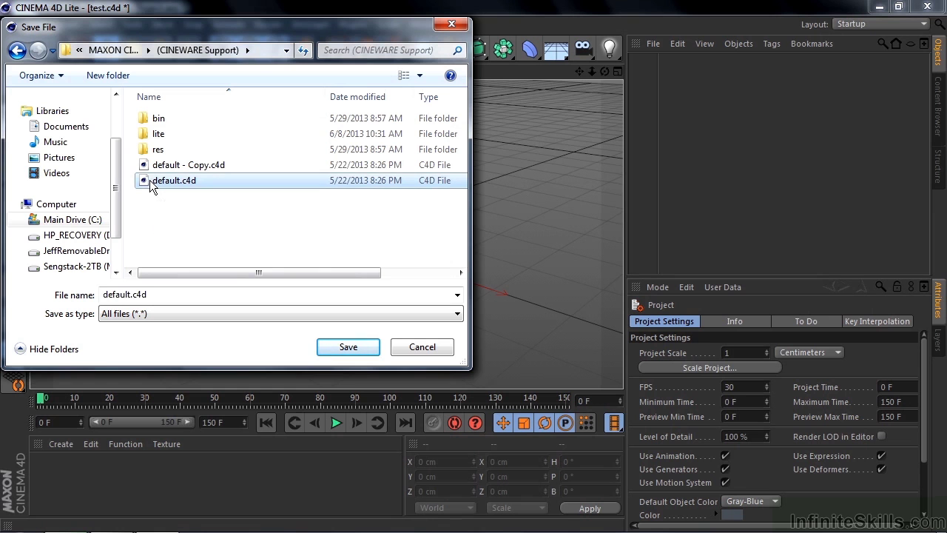
click(346, 350)
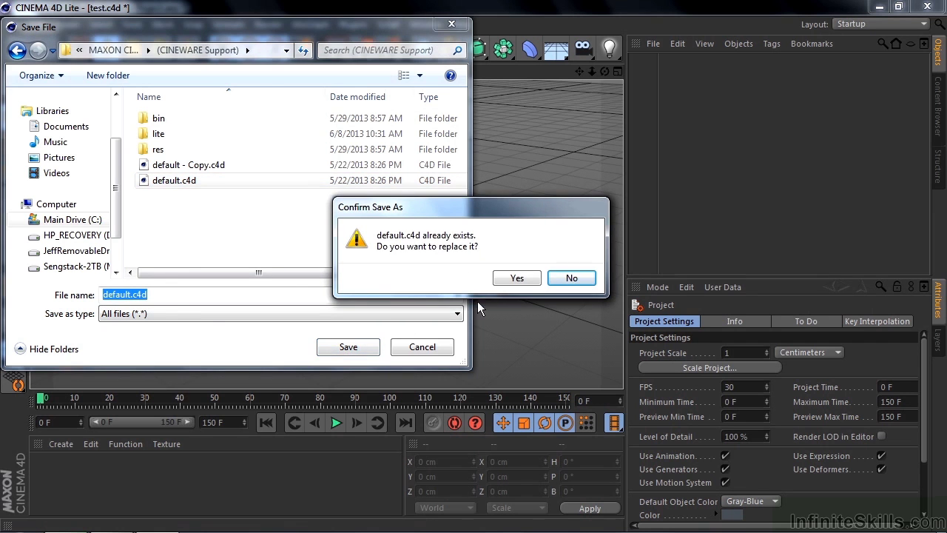
click(517, 278)
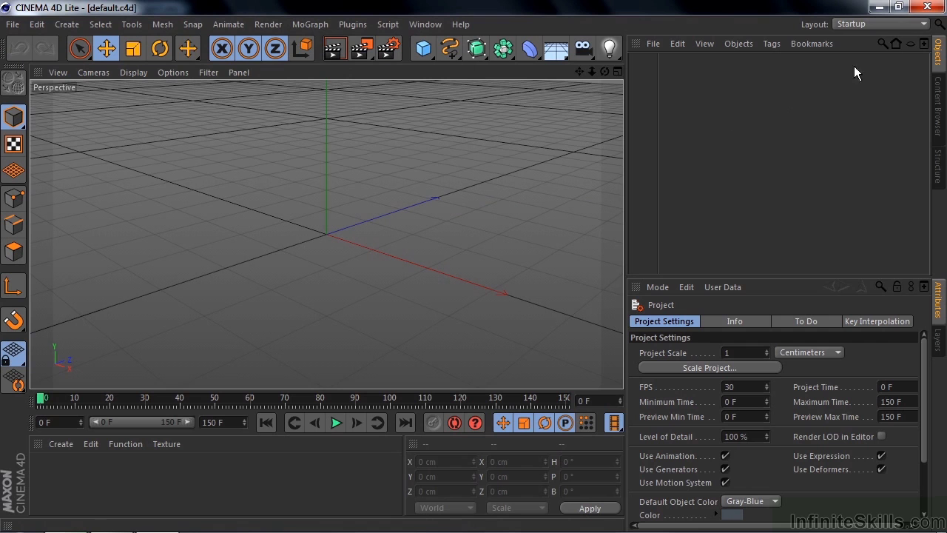
Close Cinema 4D Lite and create a new Cinema 4D file in After Effects, replacing test.c4d
click(927, 7)
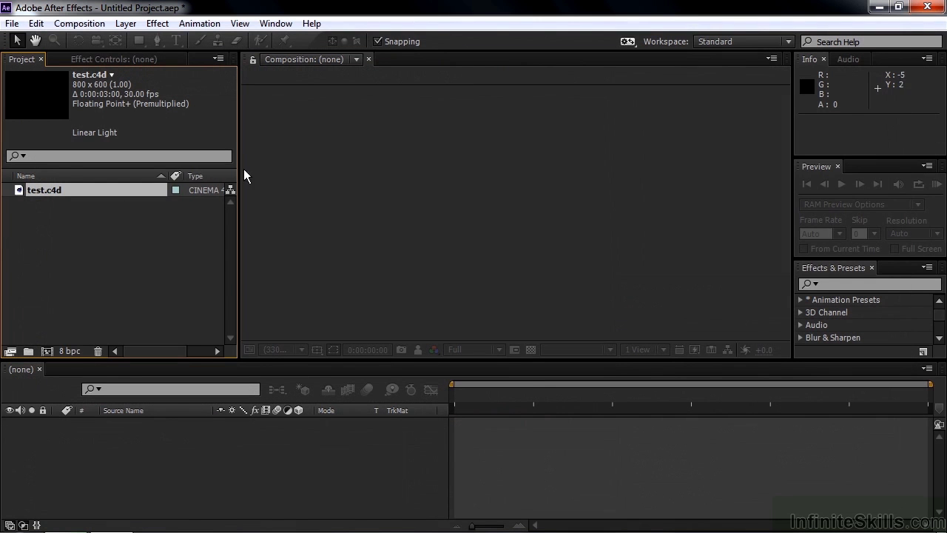
right_click(61, 243)
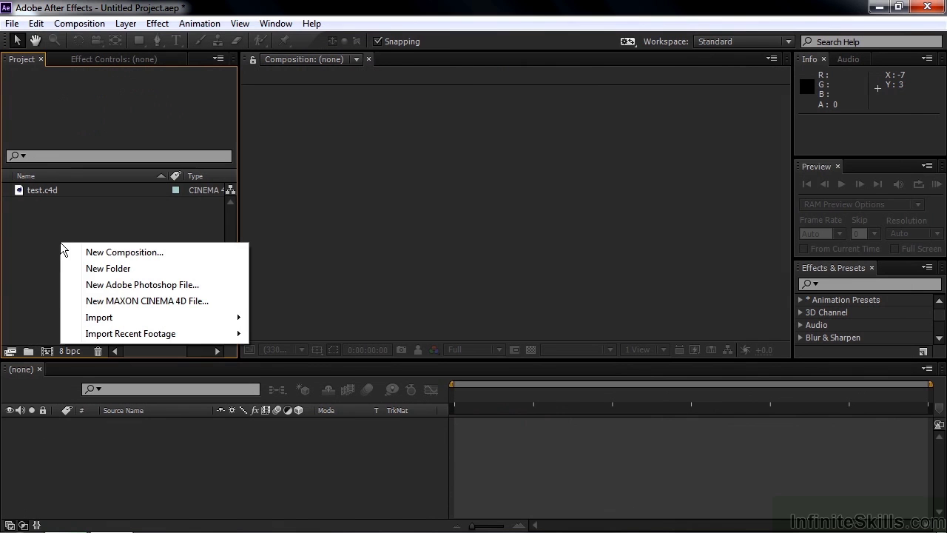
click(106, 302)
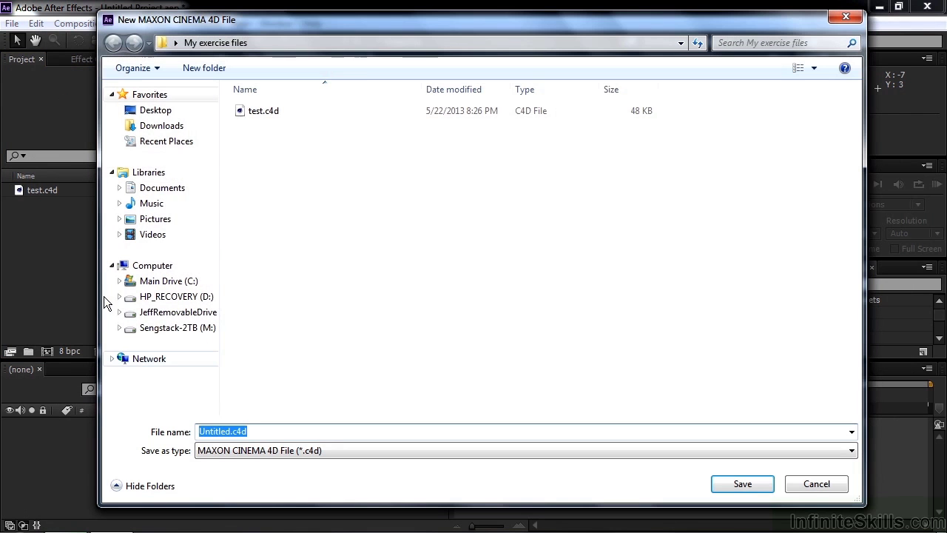
click(253, 111)
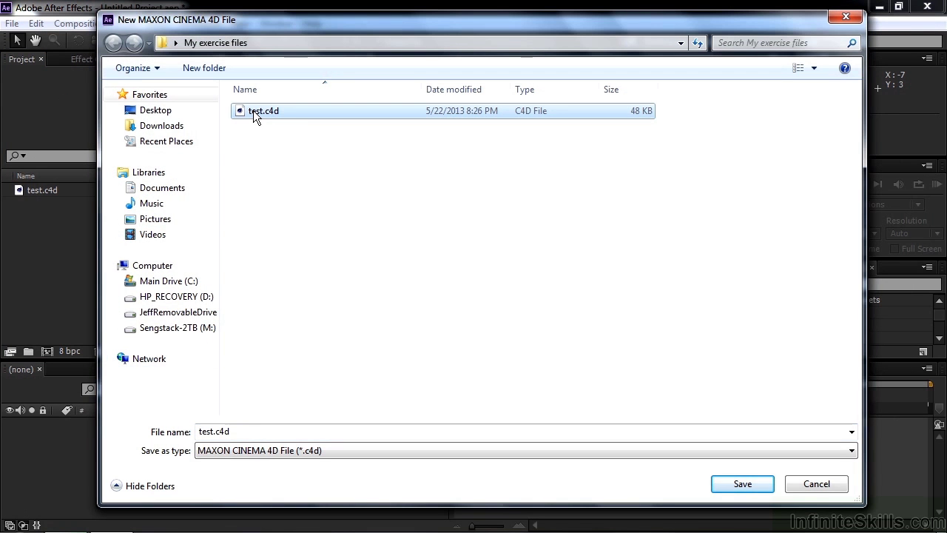
click(734, 488)
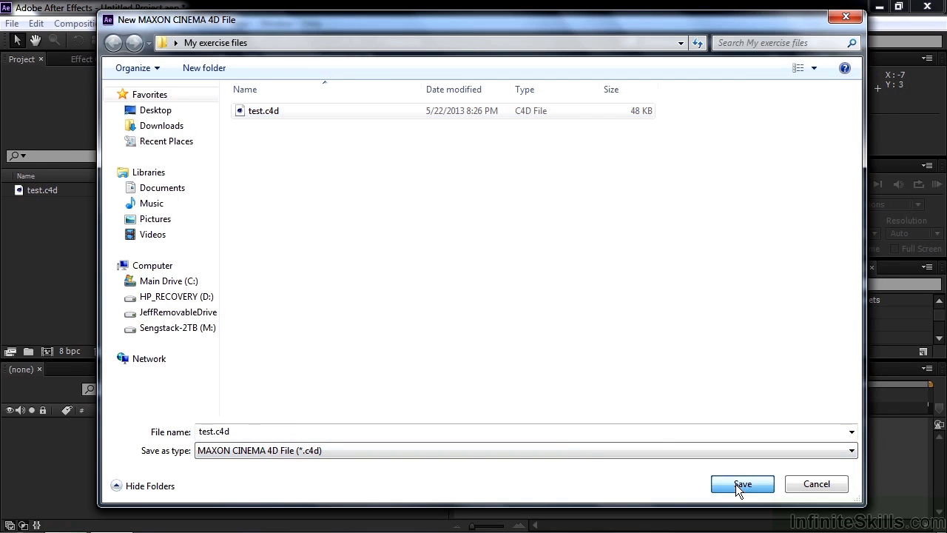
click(520, 279)
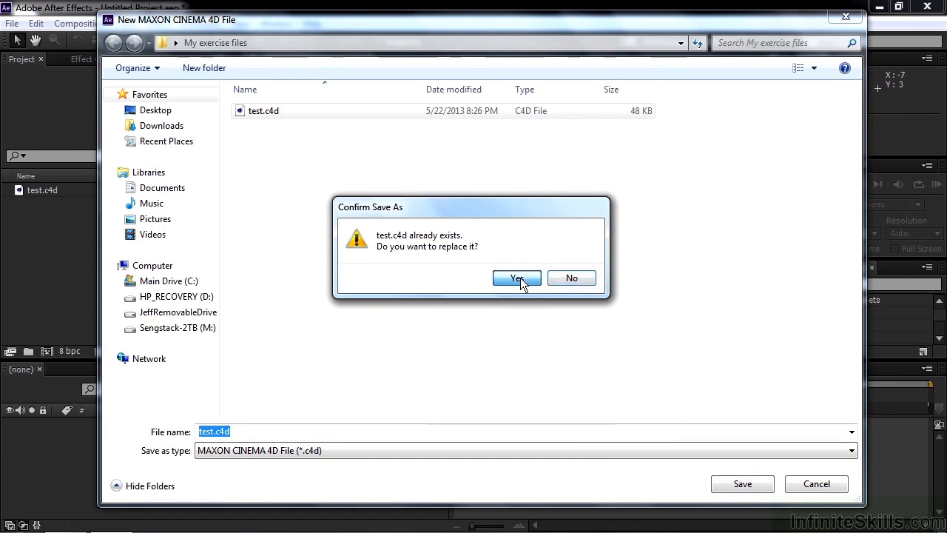